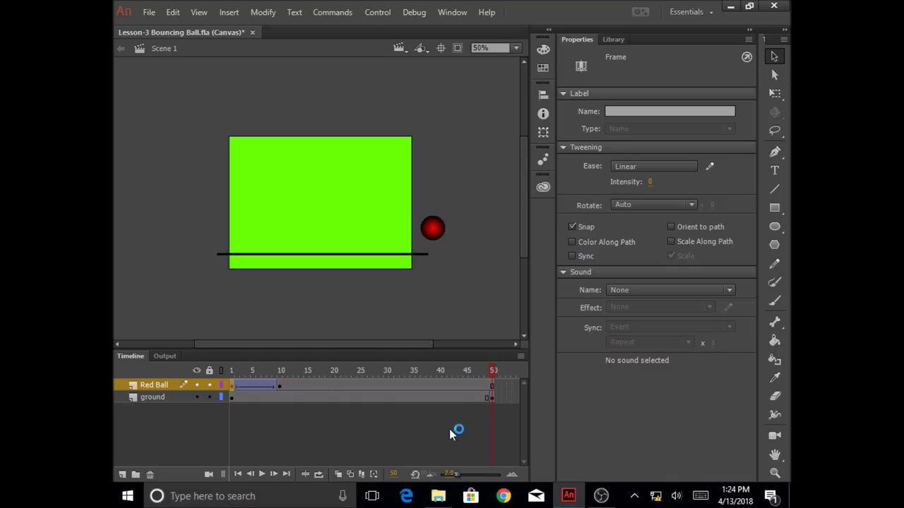
Step: Add a third layer above Red Ball and rename it 'Blue Ball'
click(122, 475)
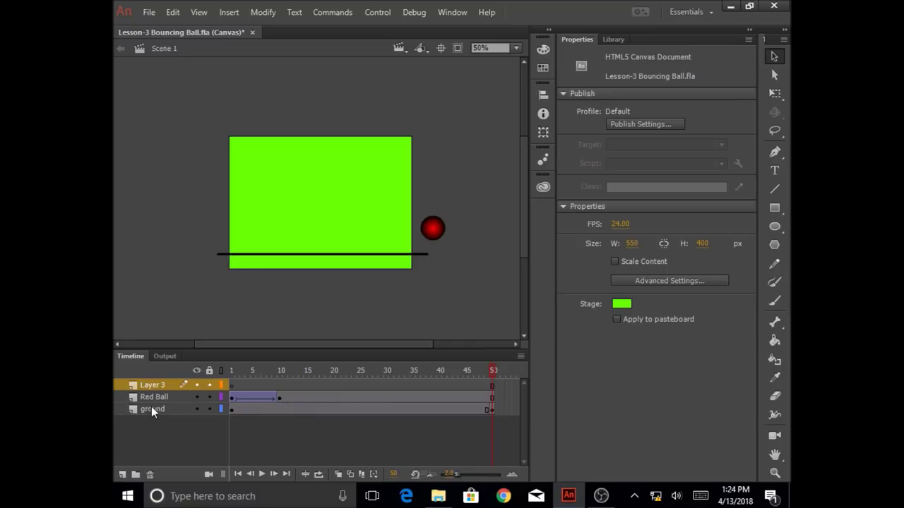
double_click(159, 384)
text(Blue )
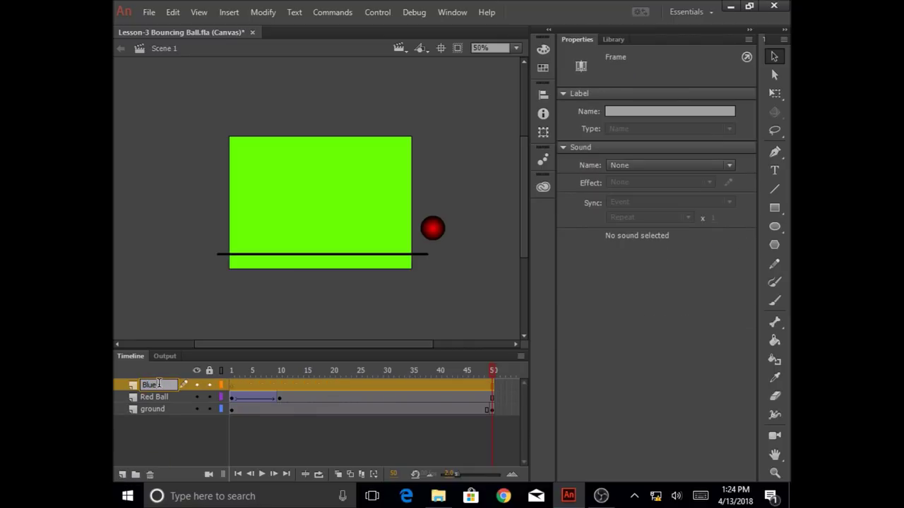
text(Ball)
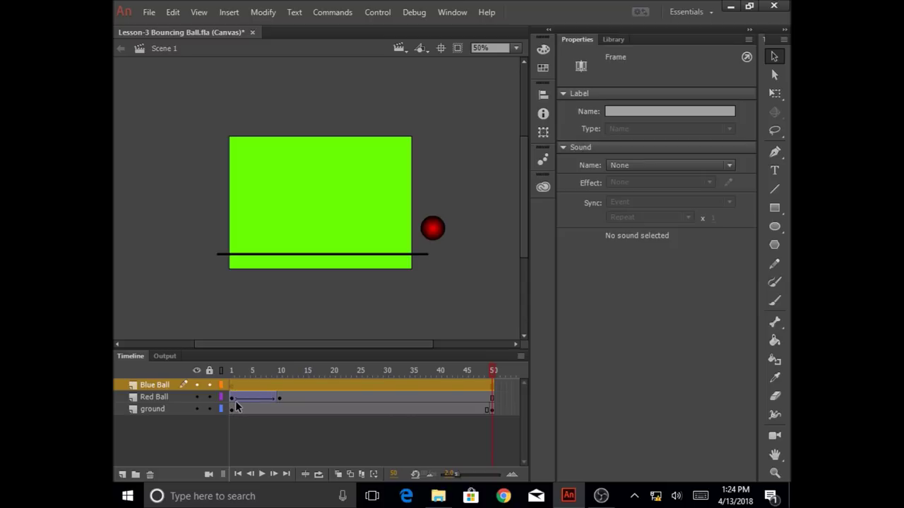
Step: Insert a blank keyframe at frame 11 of the Blue Ball layer, right after Red Ball's tween
click(284, 386)
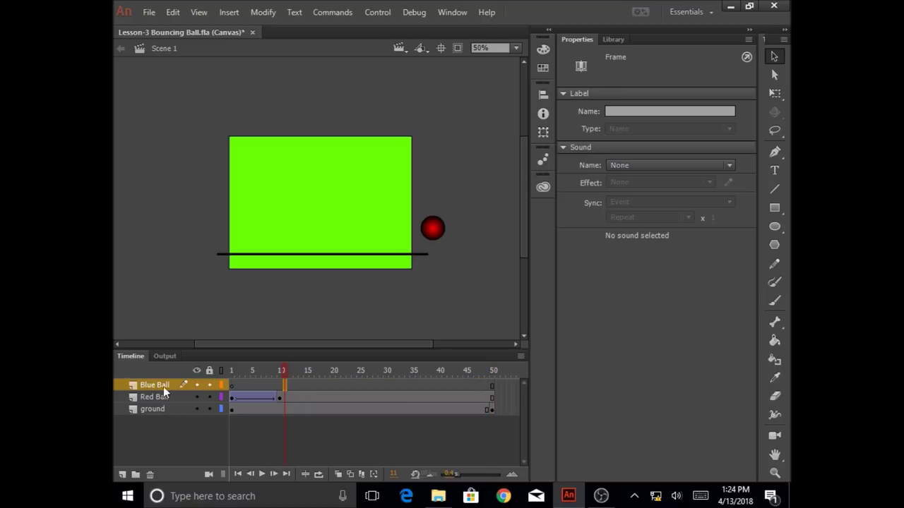
right_click(286, 386)
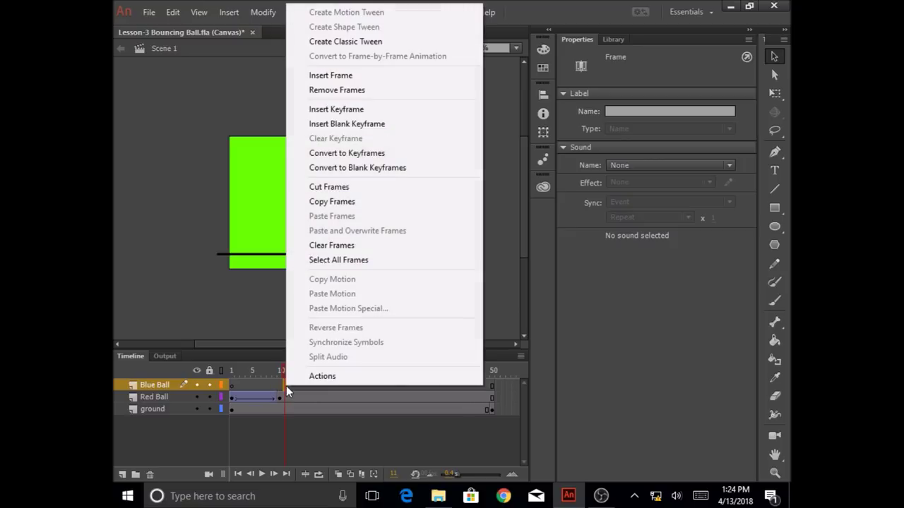
click(346, 125)
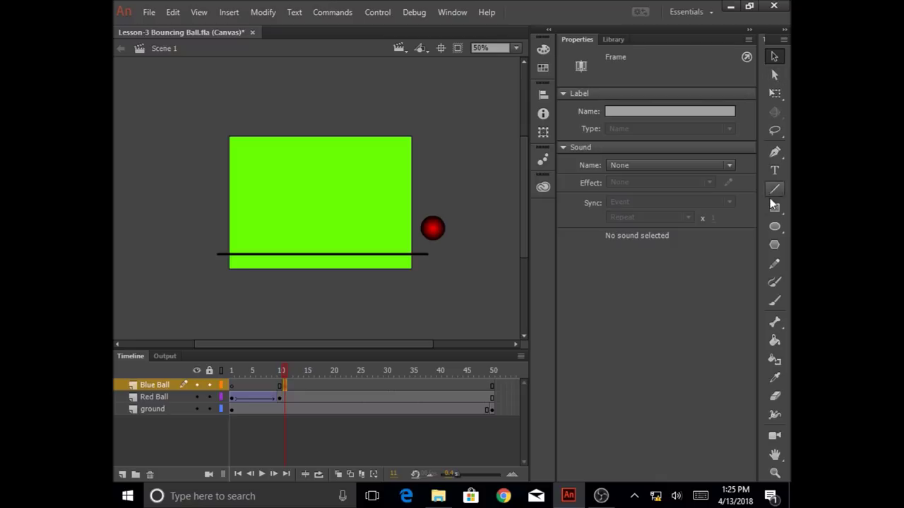
Step: Draw a blue-gradient circle with the Oval tool just left of the green stage
click(776, 228)
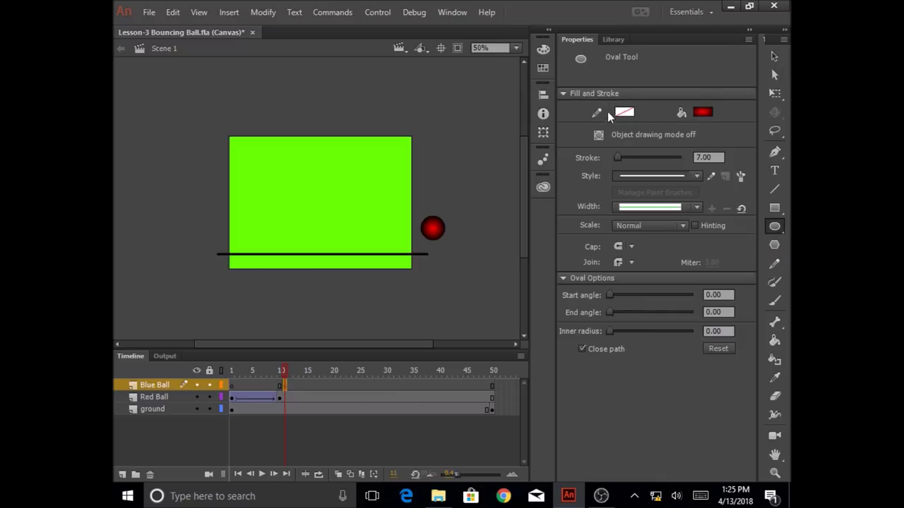
click(701, 112)
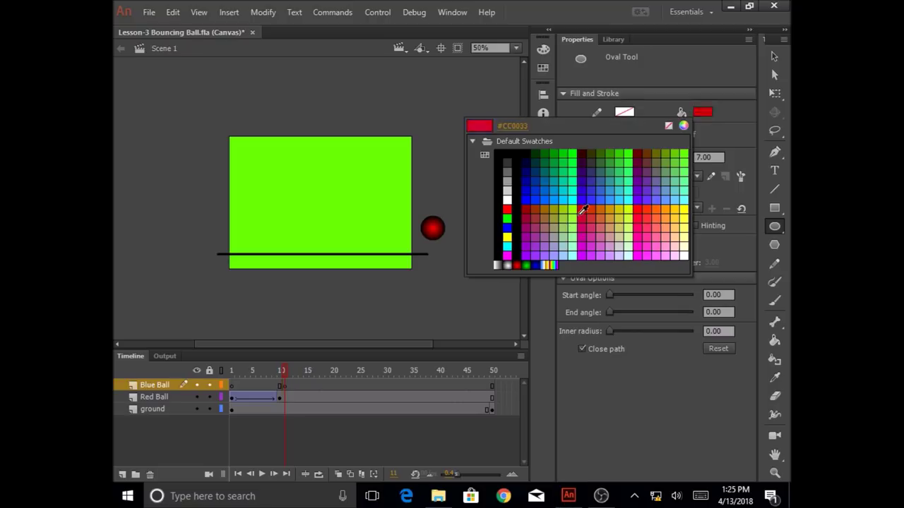
click(542, 263)
drag(195, 191, 228, 223)
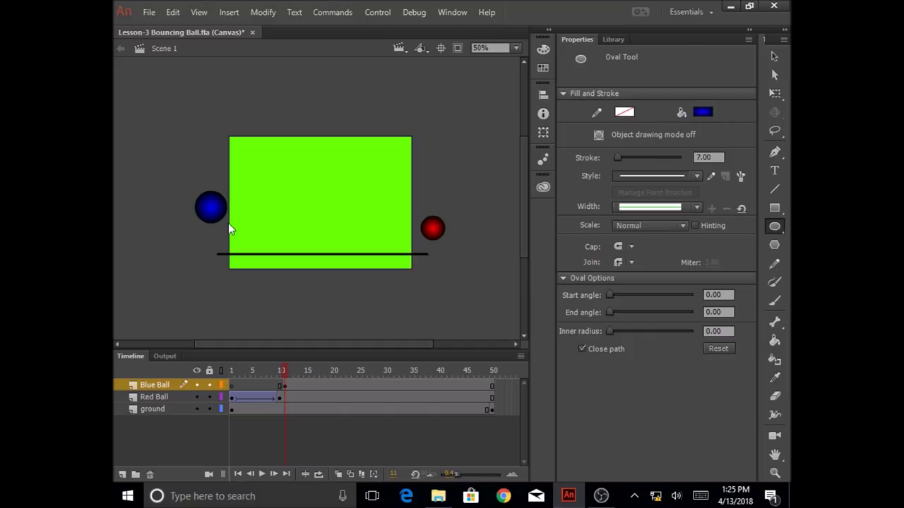
click(284, 384)
click(492, 385)
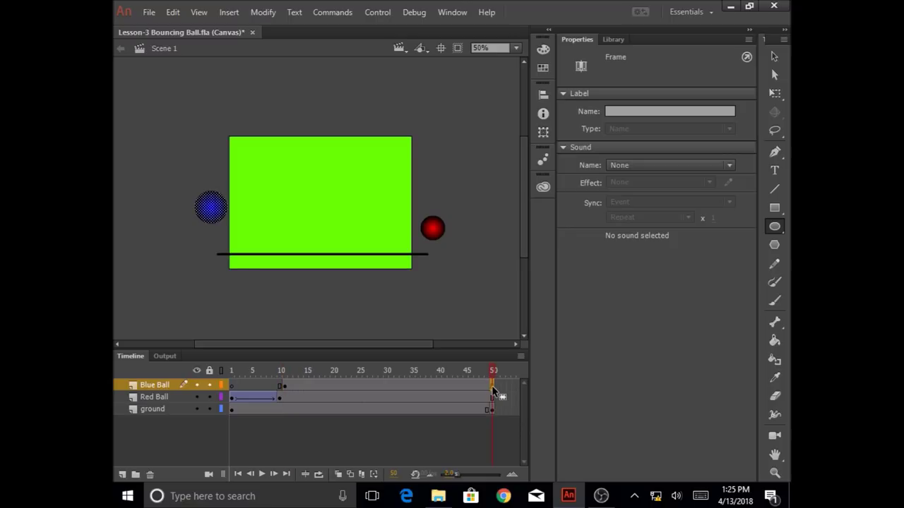
Step: Add a keyframe at frame 50 so the Blue Ball layer spans frames 11–50
right_click(491, 386)
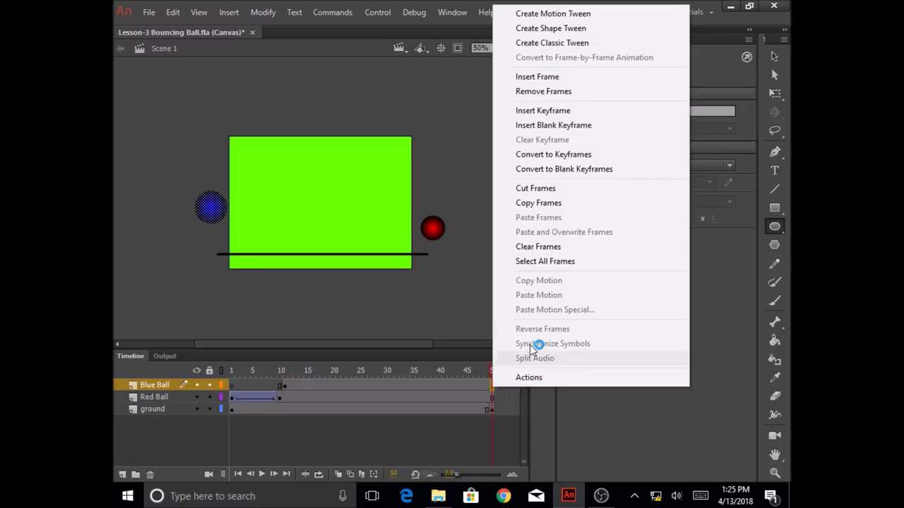
click(560, 113)
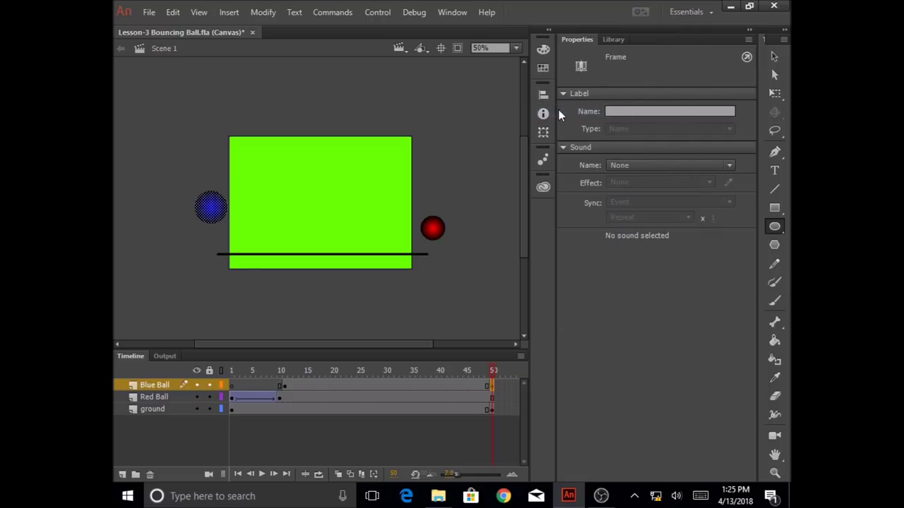
key(Return)
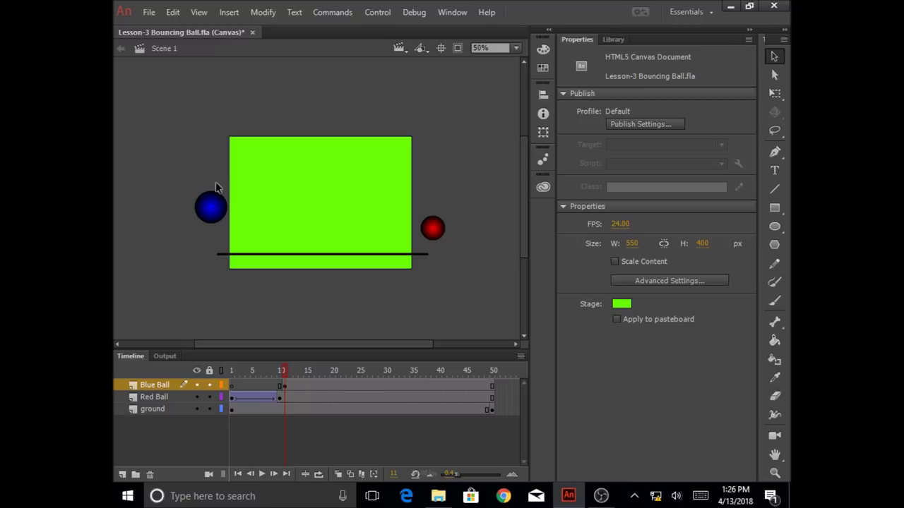
Step: Marquee-select the blue ball and convert it to a Graphic symbol named blueBall
click(774, 56)
drag(237, 227, 172, 185)
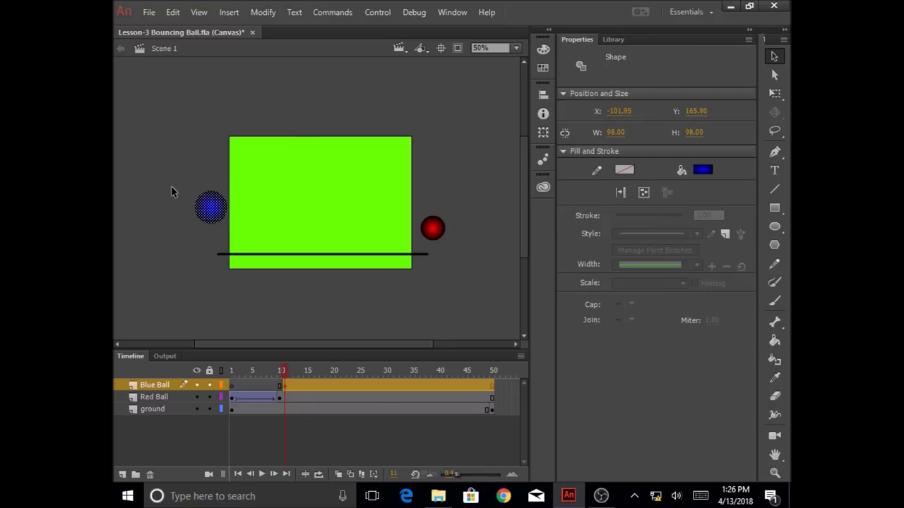
right_click(214, 218)
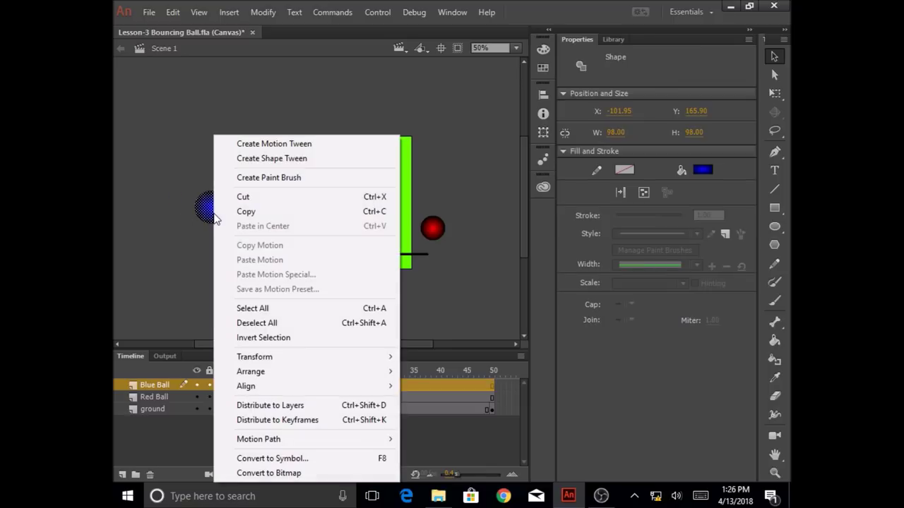
click(270, 458)
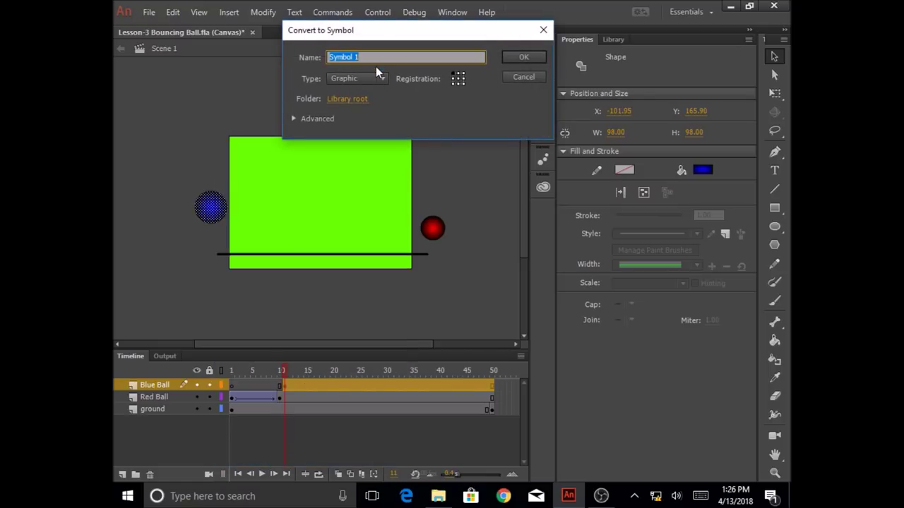
text(blueBall)
click(383, 78)
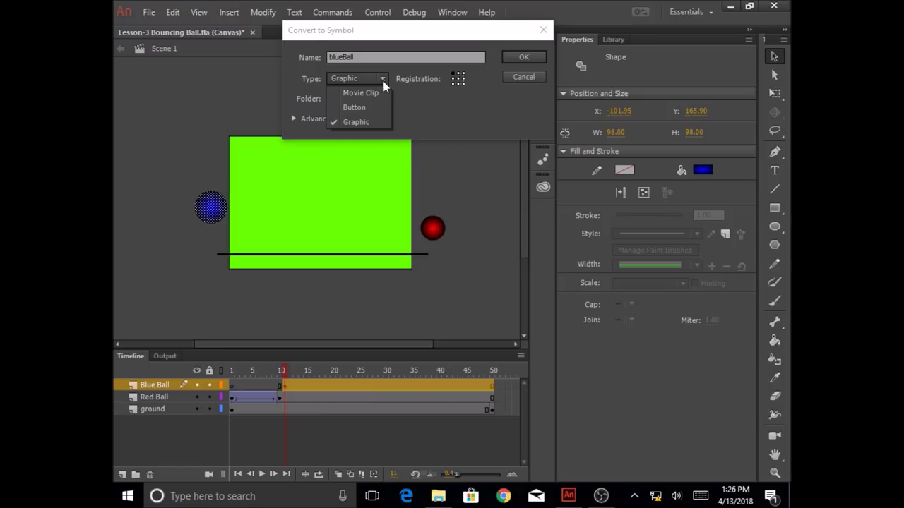
click(377, 121)
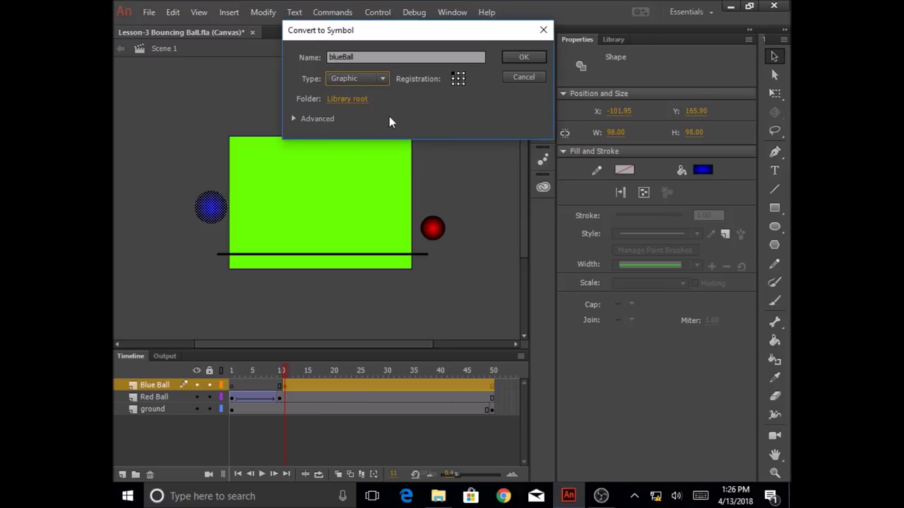
click(525, 58)
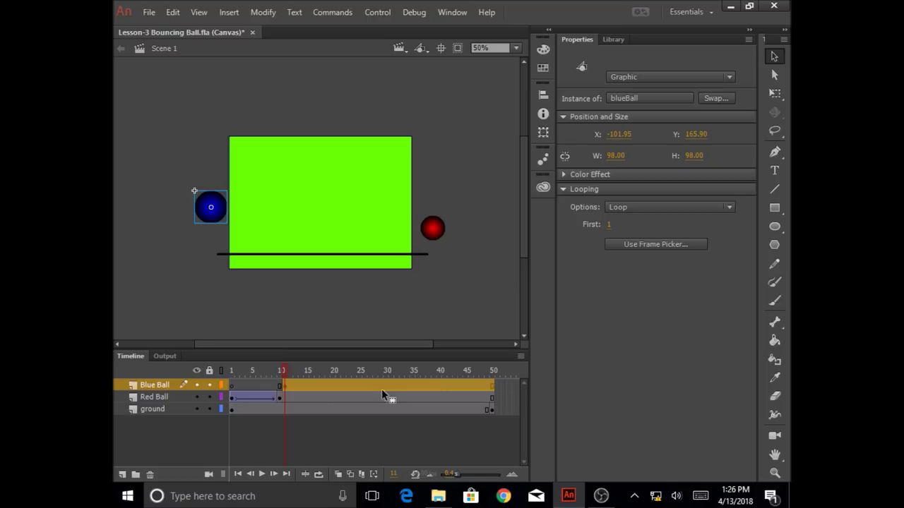
Step: Insert a keyframe at frame 50 on the Blue Ball layer
click(492, 386)
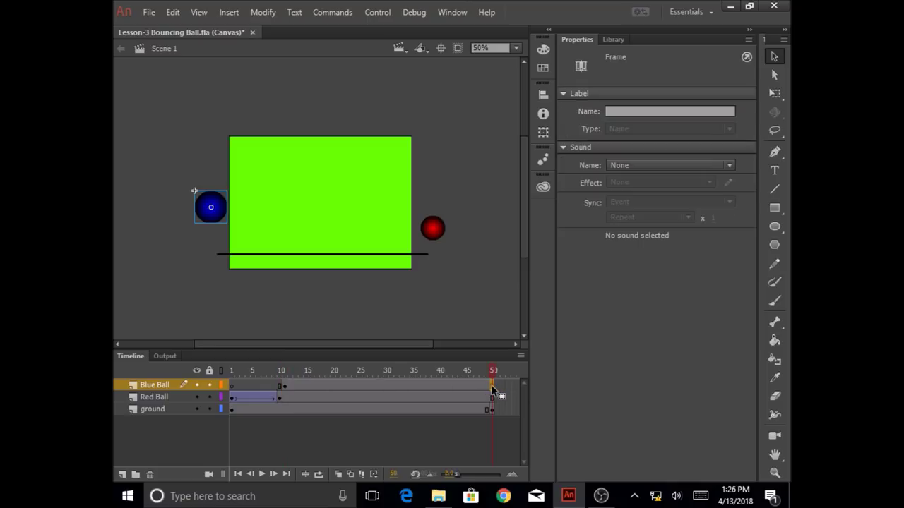
right_click(493, 389)
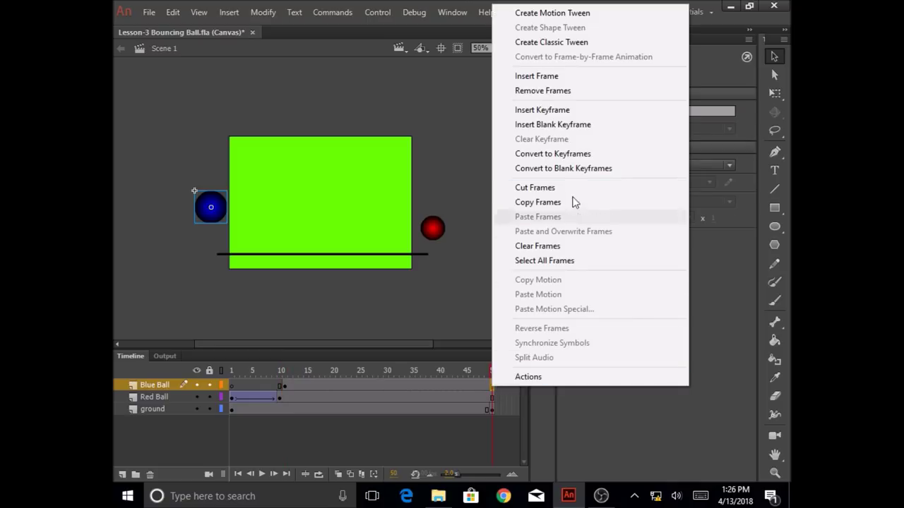
click(565, 110)
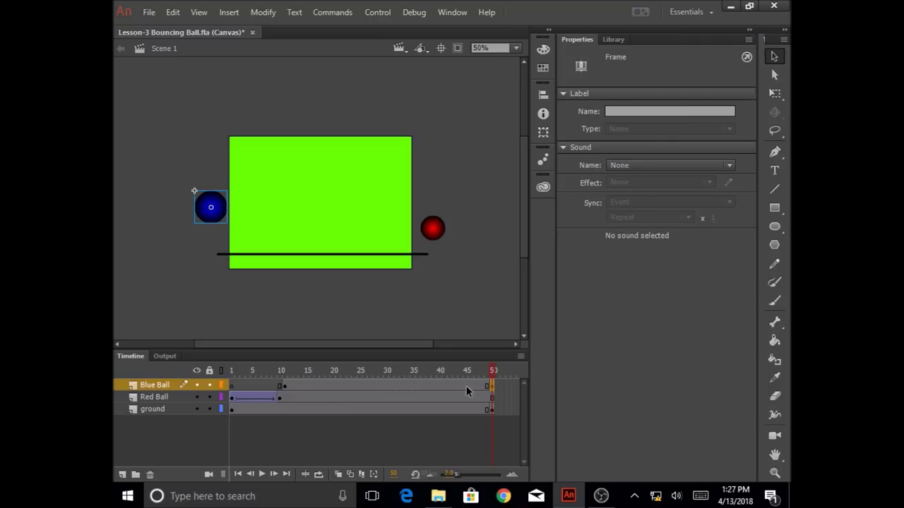
Step: Create a motion tween on the Blue Ball frames spanning frames 11–50
click(406, 387)
right_click(405, 384)
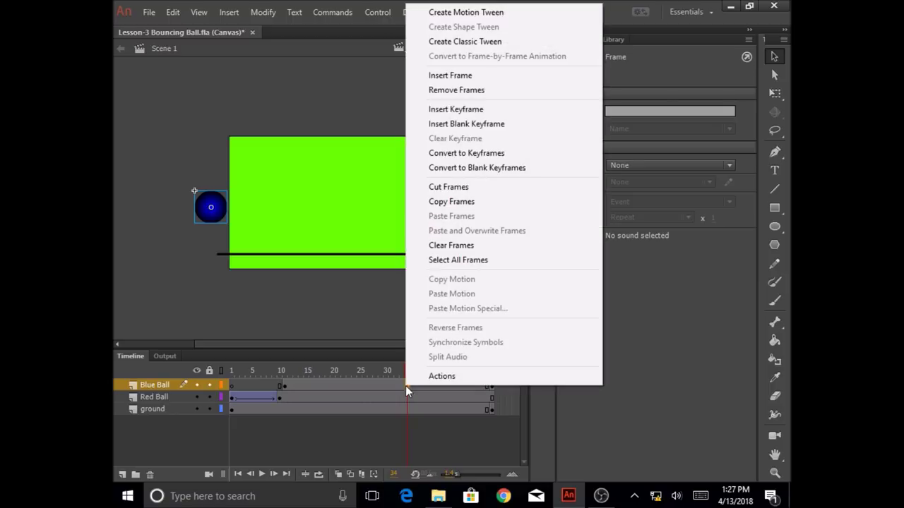
click(465, 12)
click(484, 243)
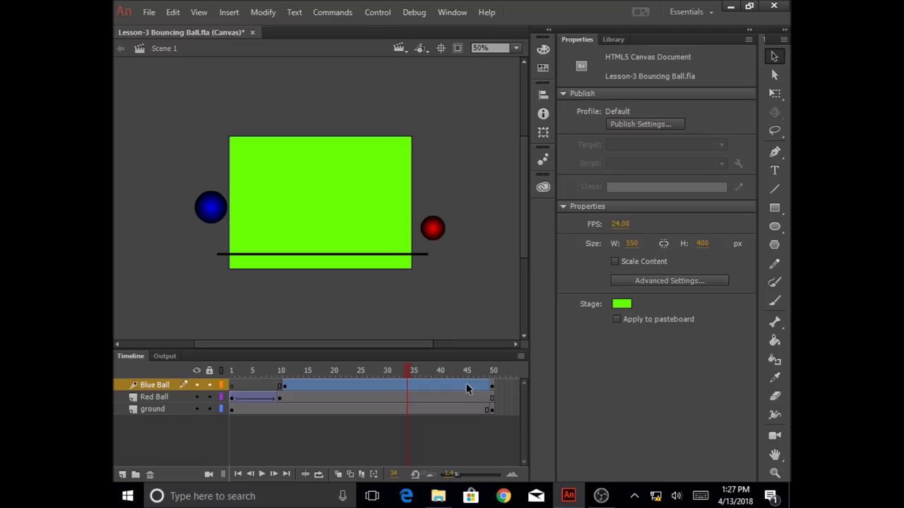
Step: Place the ball on the ground line at frame 15, up at frame 20, down at frame 25
click(308, 387)
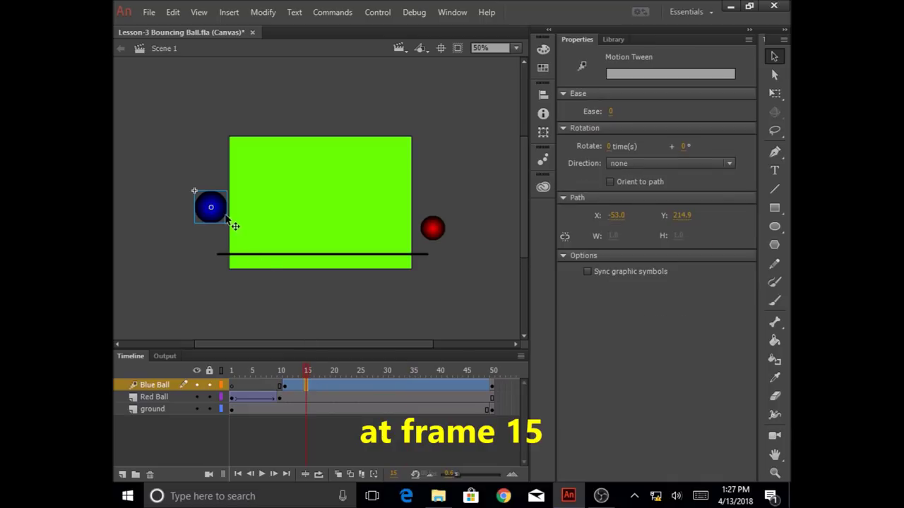
click(227, 221)
drag(227, 221, 259, 243)
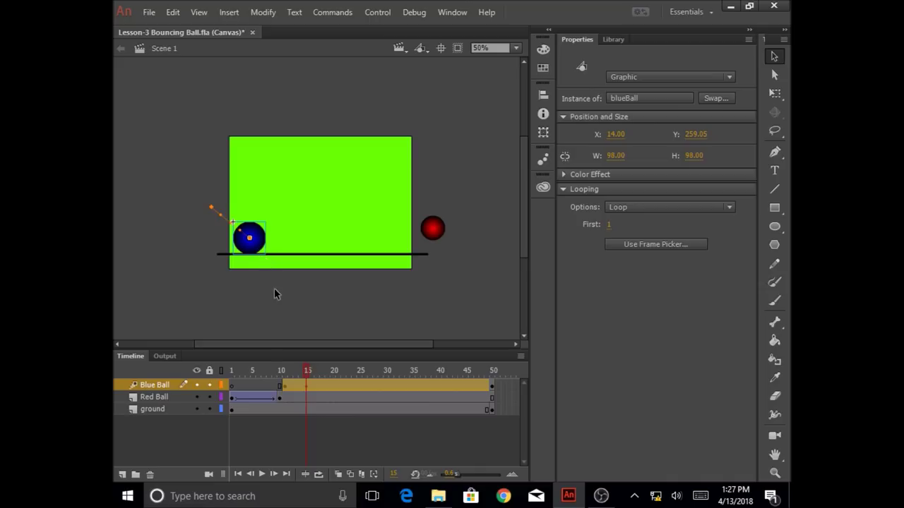
click(332, 385)
drag(266, 244, 289, 199)
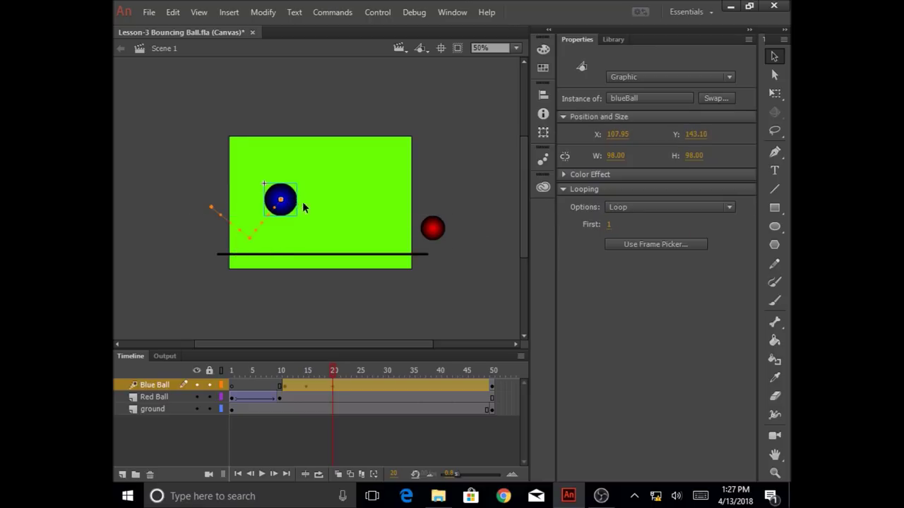
click(362, 383)
click(360, 384)
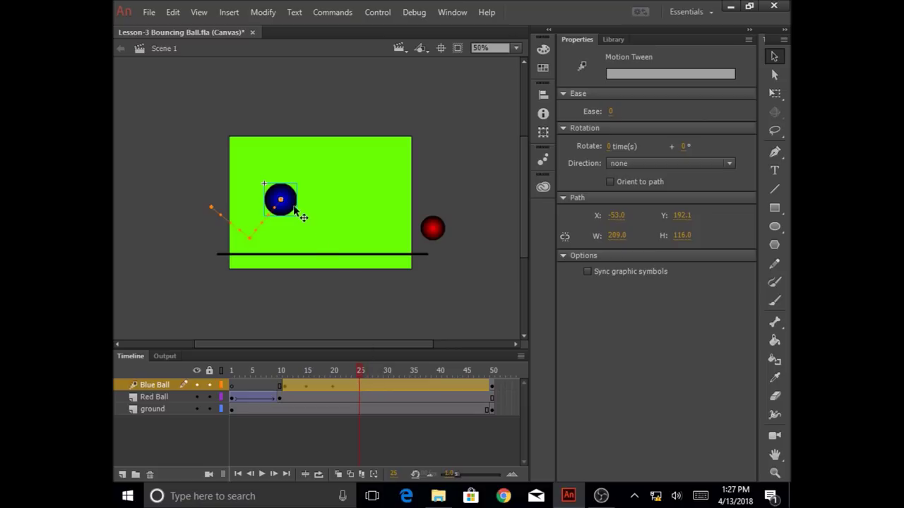
drag(294, 208, 319, 246)
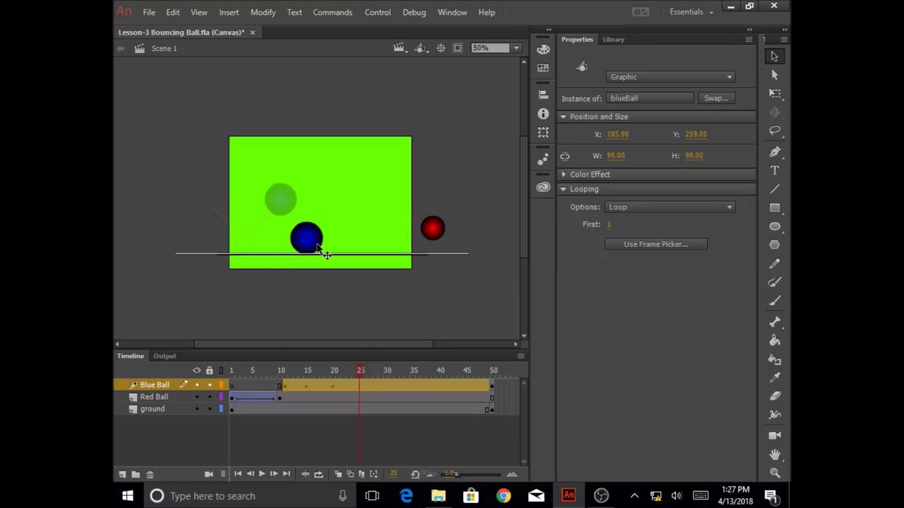
Step: Raise the ball at frame 30, ground it at 35, and lift it beside the stage's right edge at 40
click(387, 384)
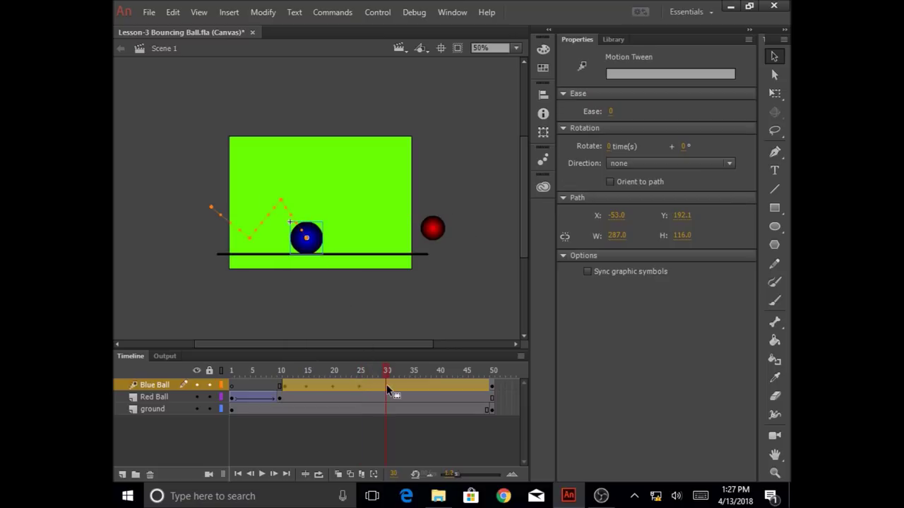
drag(319, 243, 357, 205)
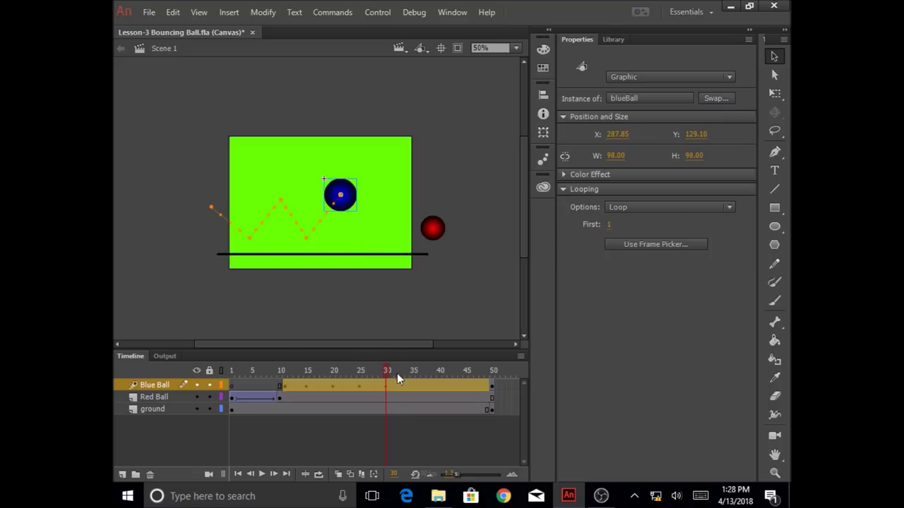
click(414, 387)
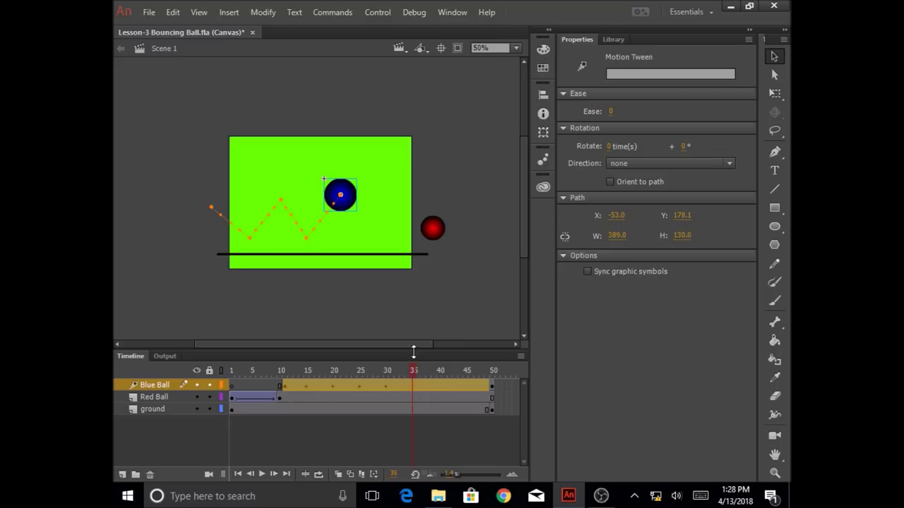
drag(350, 207, 385, 247)
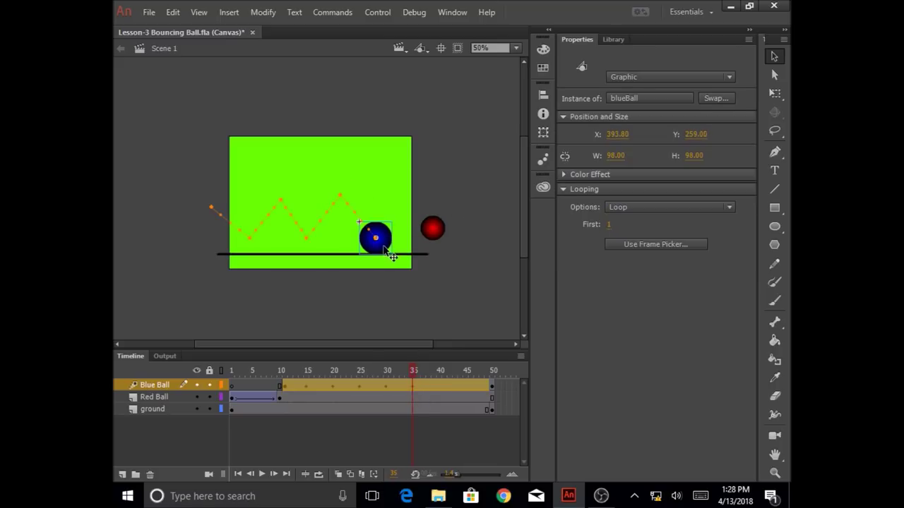
click(440, 387)
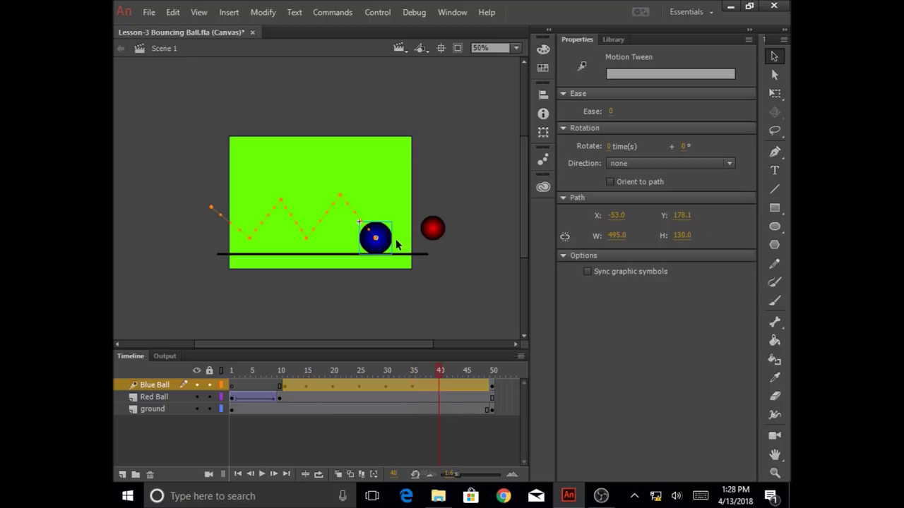
click(390, 240)
drag(390, 240, 449, 198)
click(474, 249)
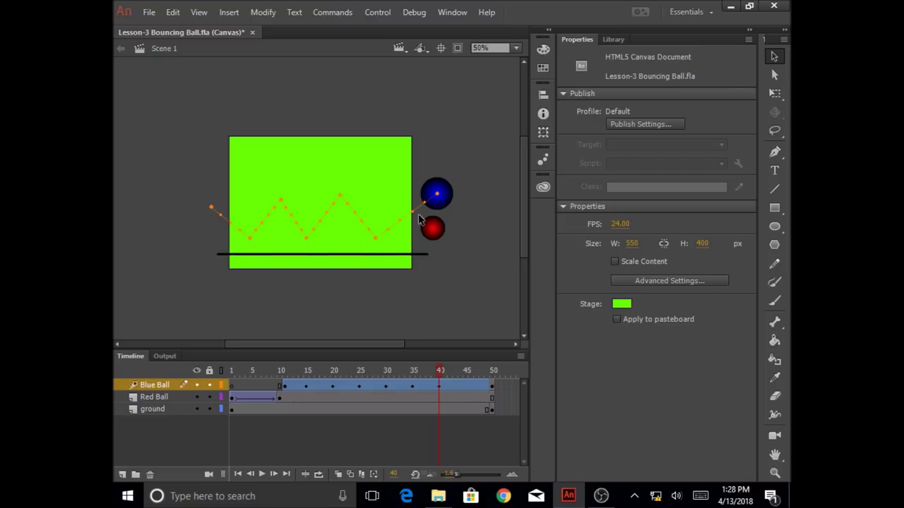
Step: Play the tween from frame 11 to check the bounce, then return to frame 11
click(285, 385)
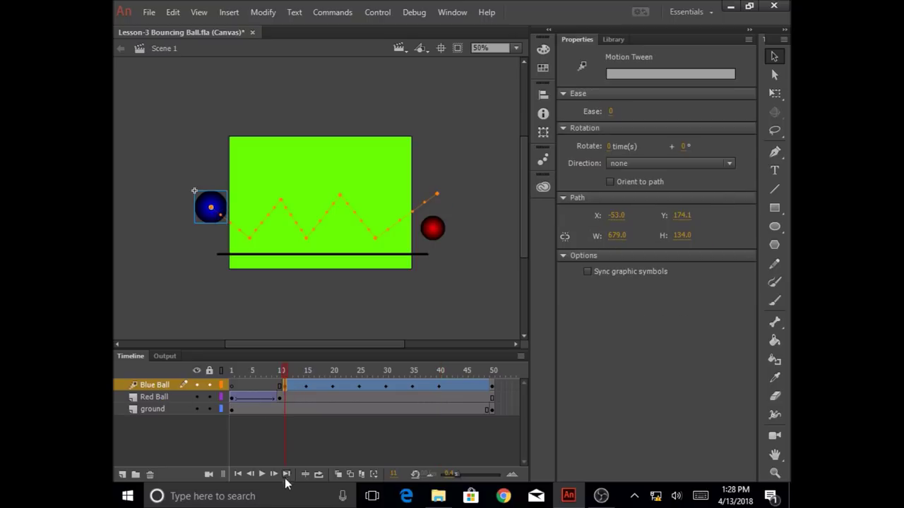
click(262, 473)
click(291, 387)
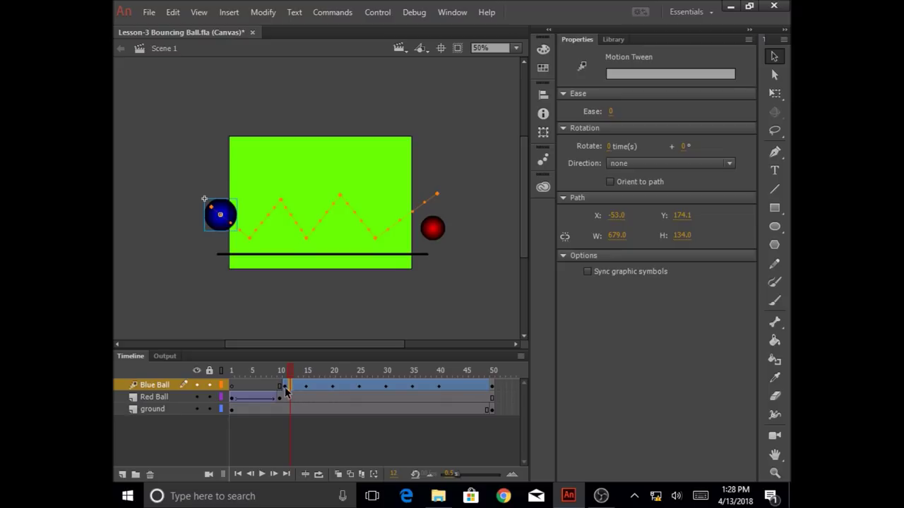
click(286, 387)
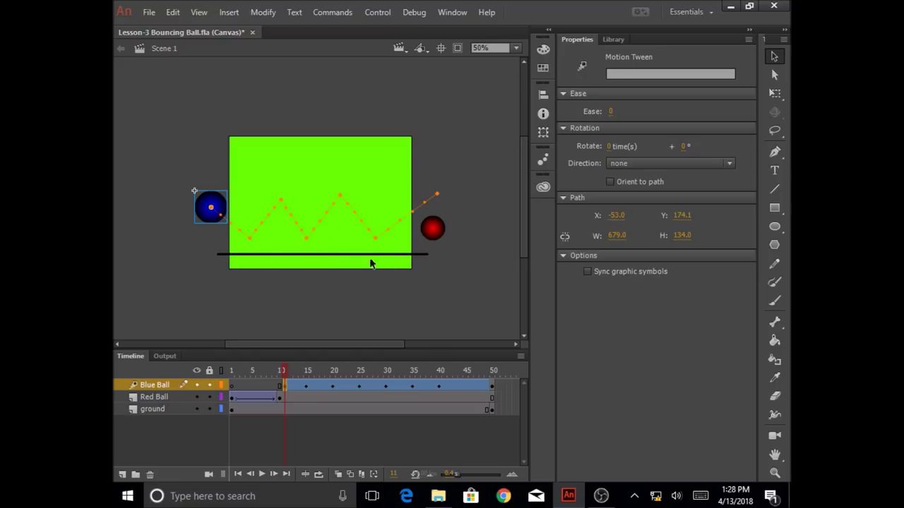
Step: Curve the motion path's first segment, nudge the third bounce point right, and replay
click(774, 59)
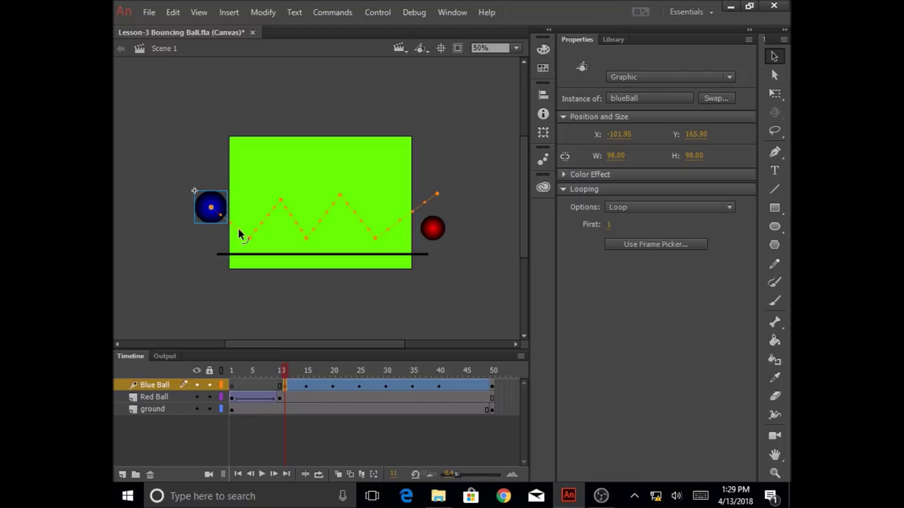
drag(238, 228, 243, 223)
drag(375, 238, 389, 238)
click(262, 473)
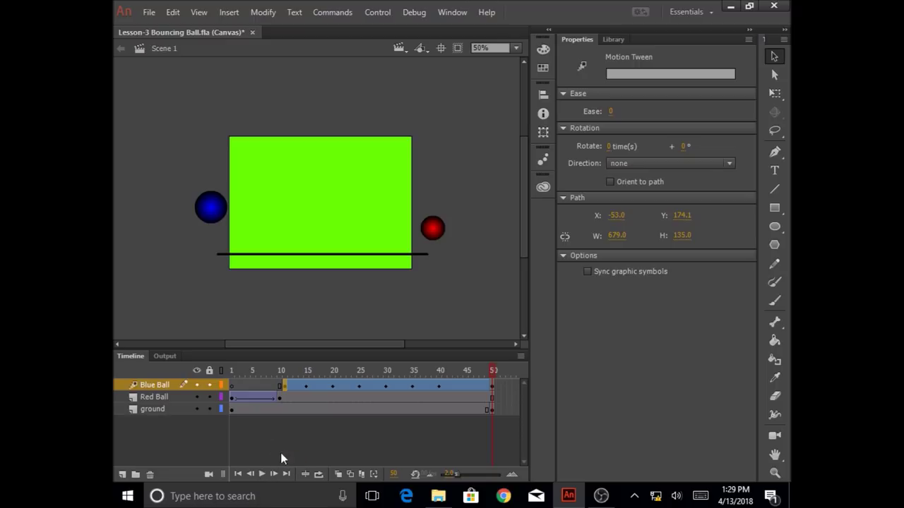
Step: Play the animation from frame 1, then run Control > Test Movie > In Browser
click(232, 399)
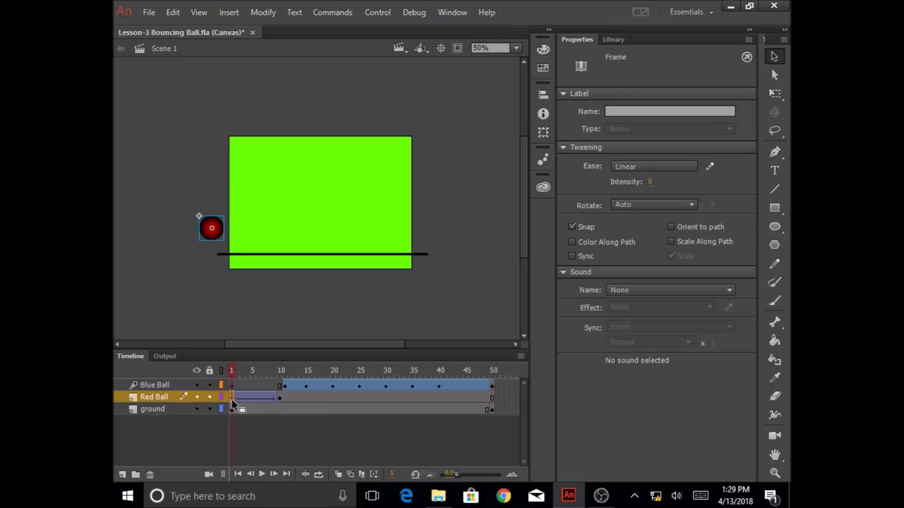
click(261, 476)
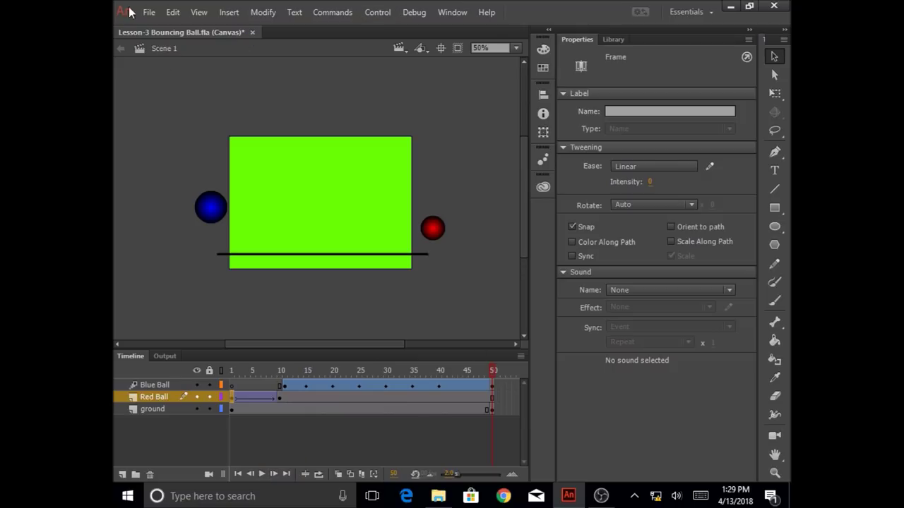
click(380, 15)
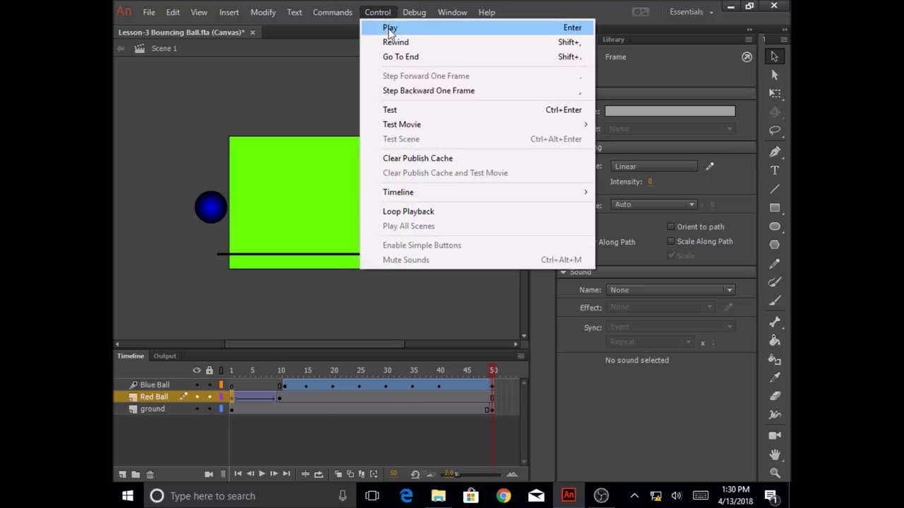
mouse_move(408, 127)
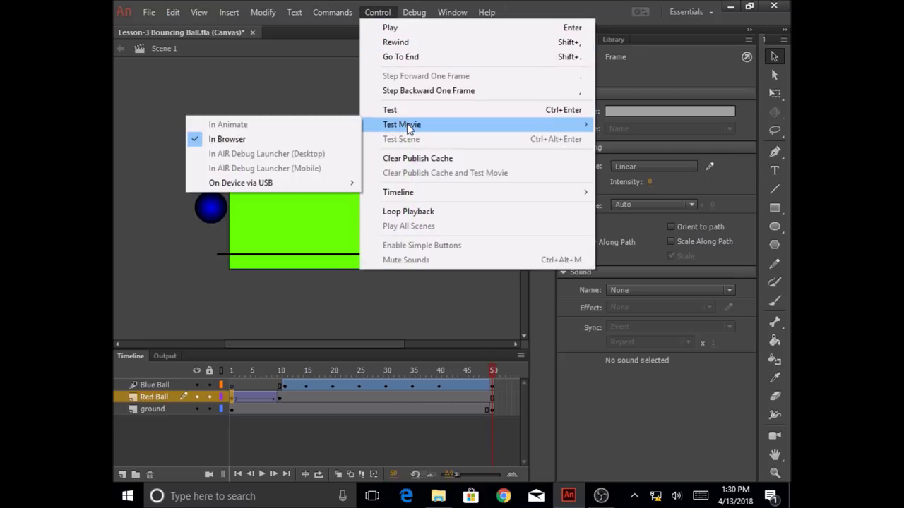
click(243, 141)
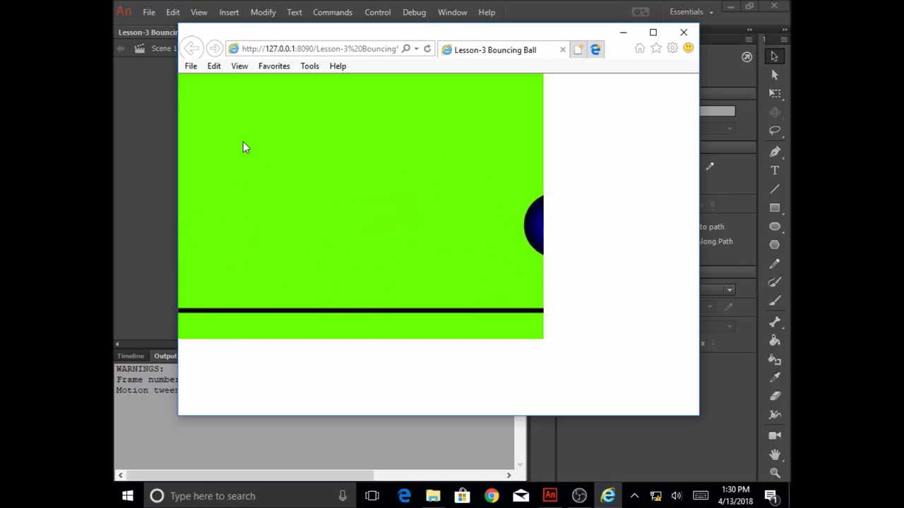
Step: Close the Internet Explorer window after watching the bouncing ball play
click(683, 32)
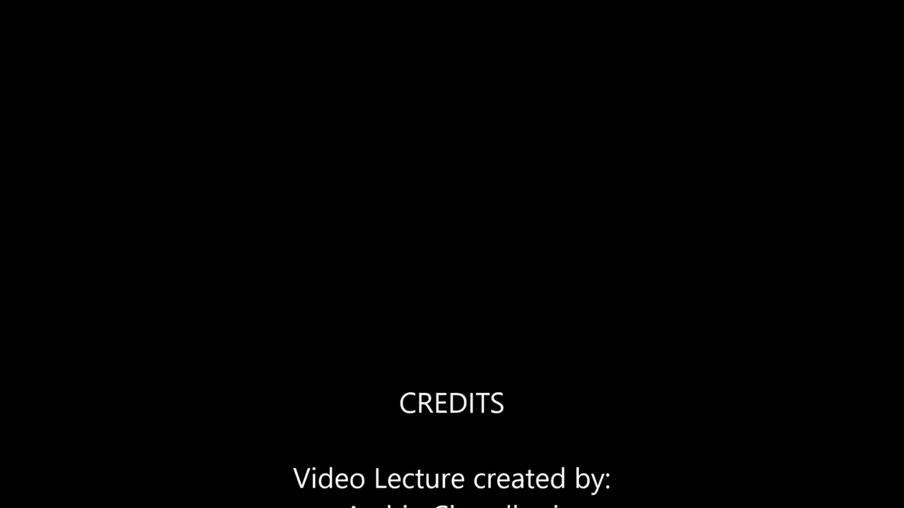